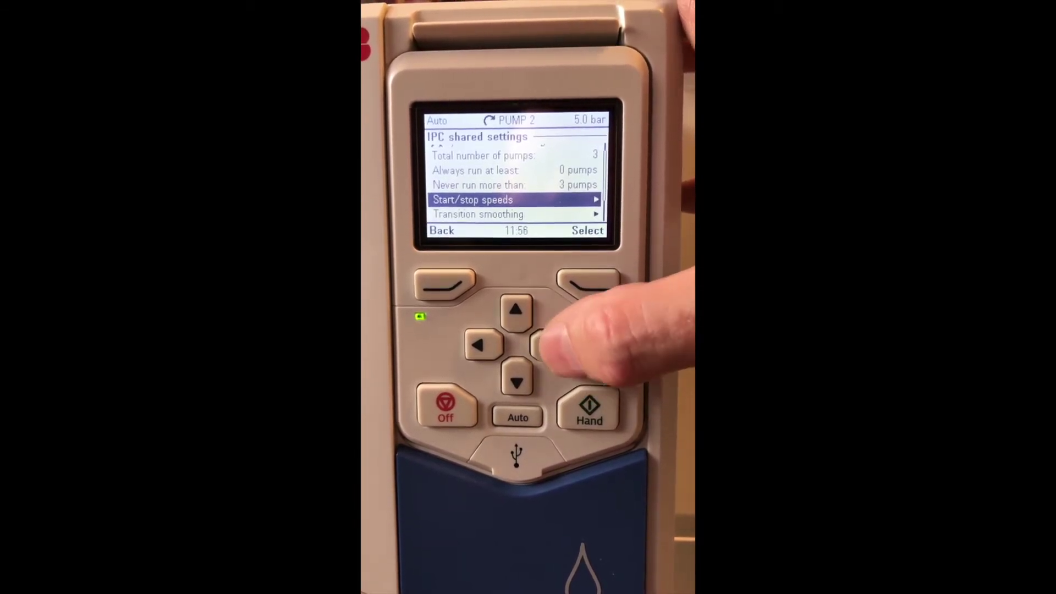
Step: Open Start/stop speeds under IPC shared settings to view pump start (45.00 Hz) and stop (25.00 Hz) speeds
key("Right")
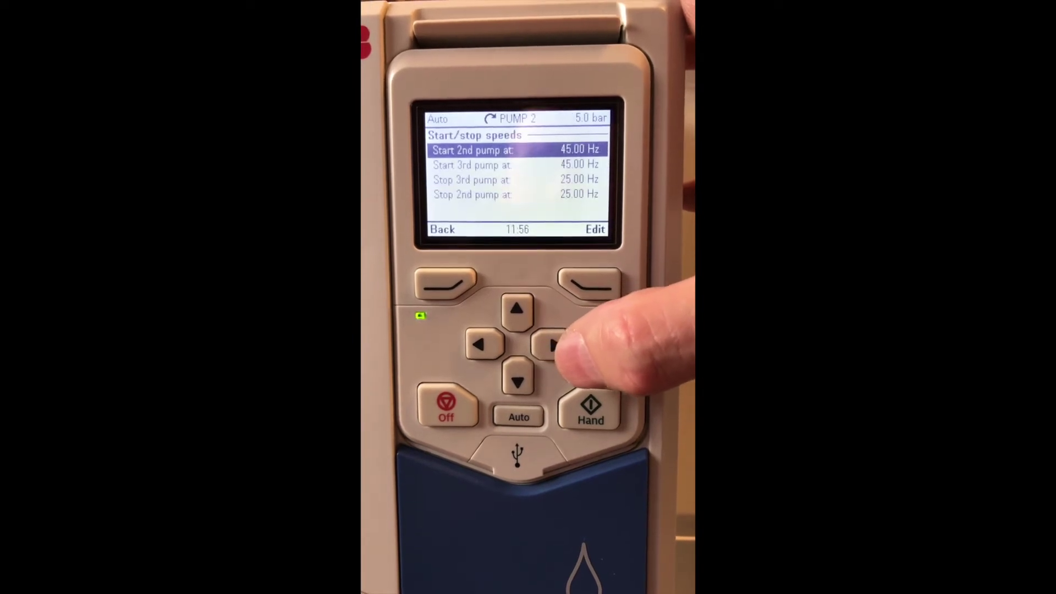